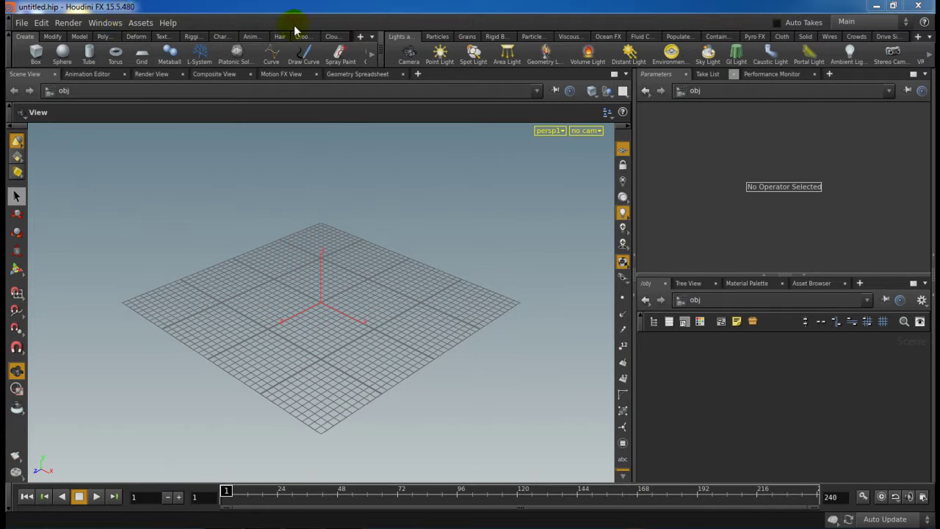
Step: Look through the File, asset and Help menus, closing each without choosing anything
left_click(22, 23)
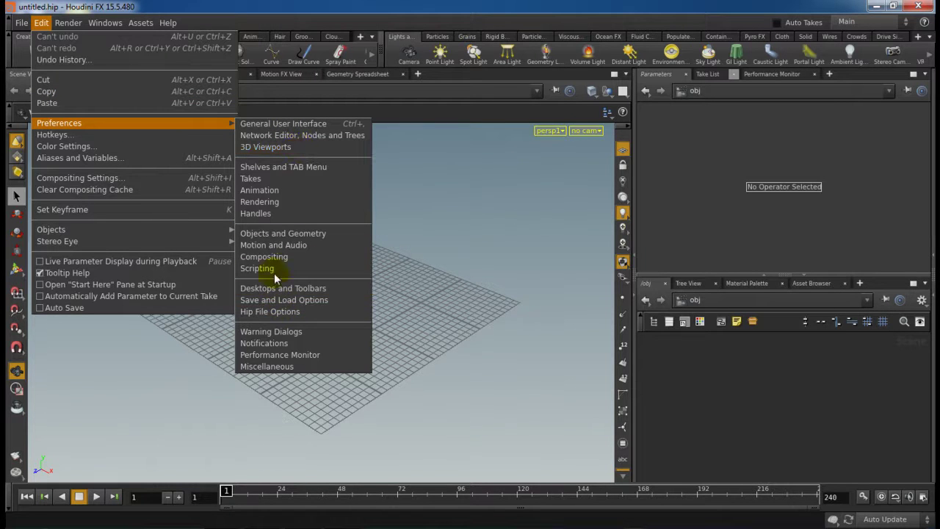
mouse_move(140, 23)
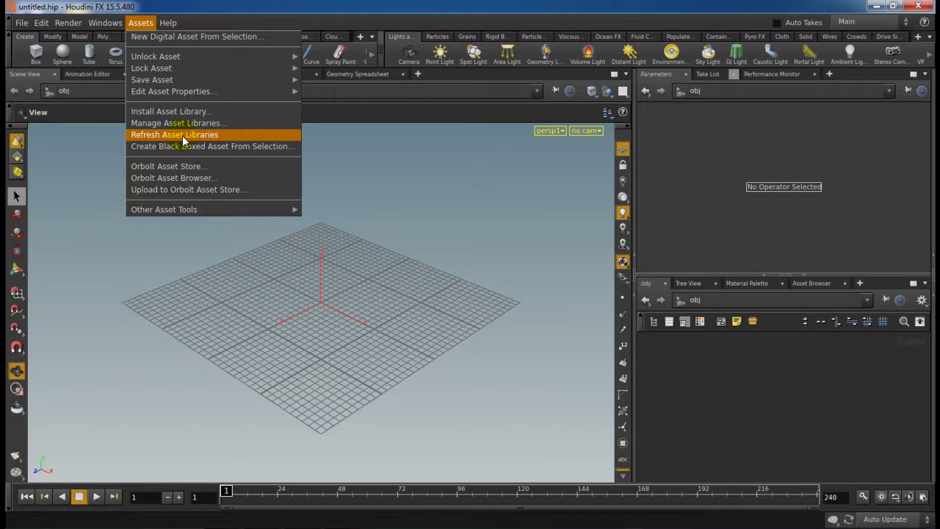
left_click(184, 137)
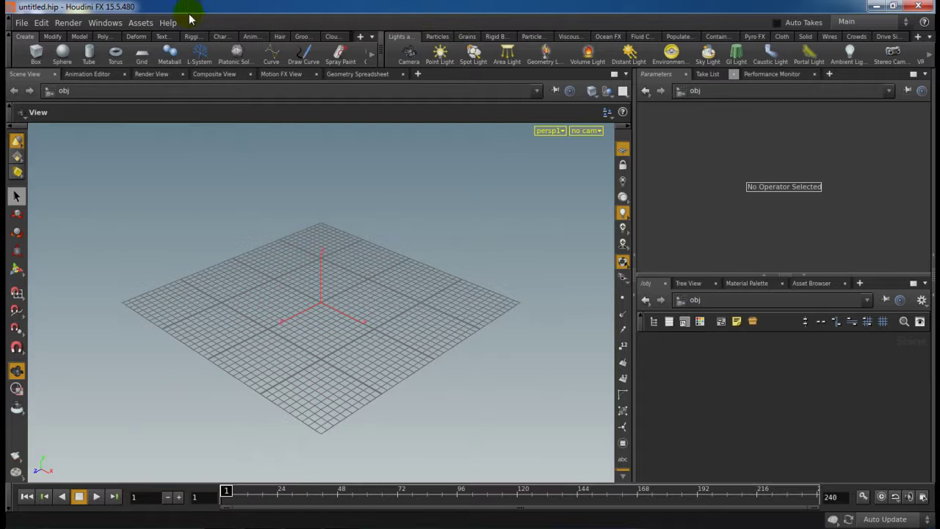
left_click(168, 22)
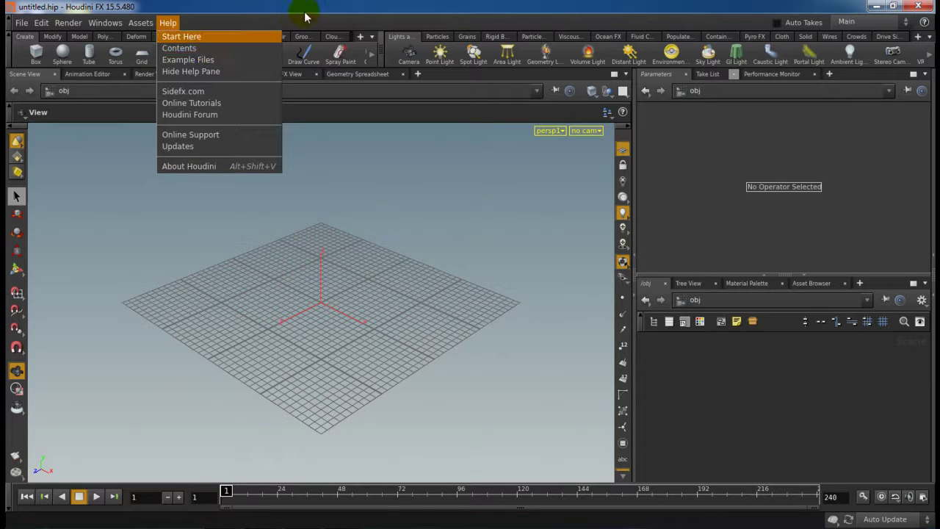
left_click(359, 284)
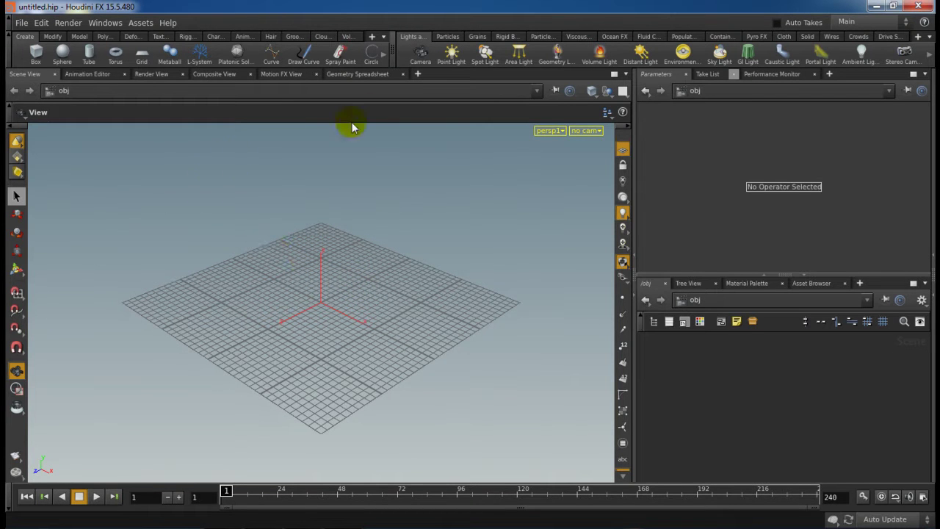
Step: Widen the Create shelf's tool area and switch the main pane to the Animation Editor
scroll(301, 53, "down", 3)
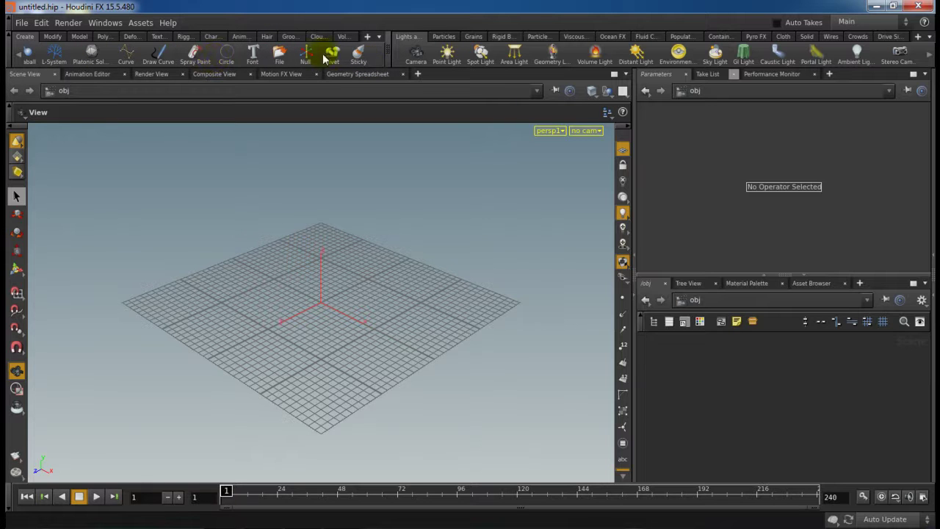
left_click_drag(389, 46, 412, 46)
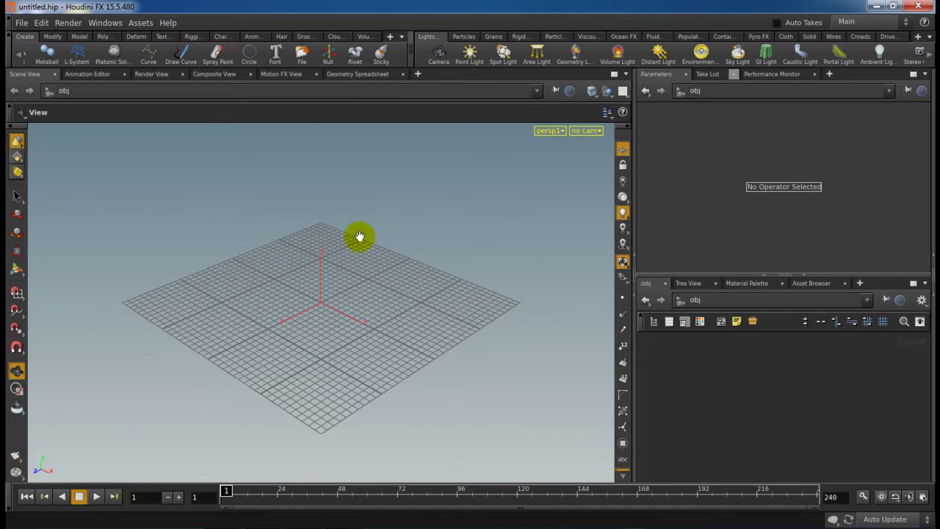
left_click(88, 74)
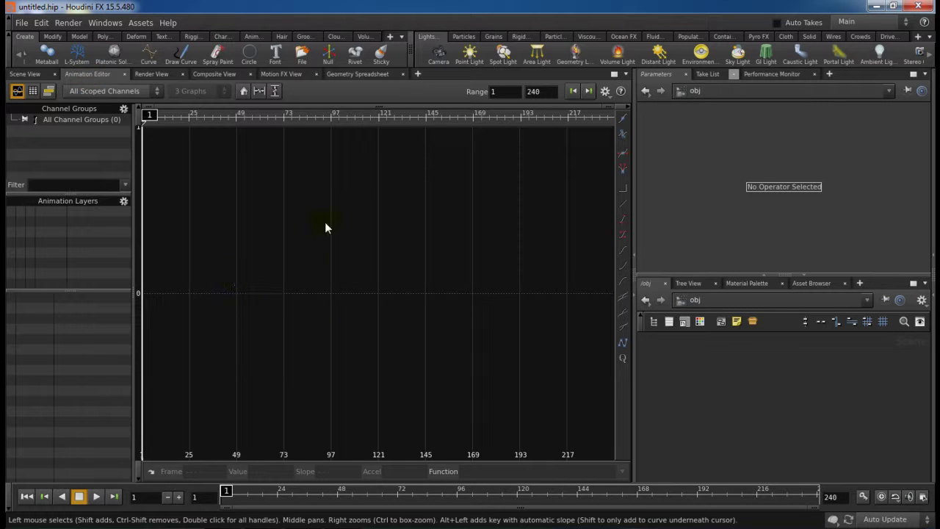
Step: Cycle the main pane through Render View, Composite View, Motion FX View and Geometry Spreadsheet, ending on Scene View
left_click(149, 75)
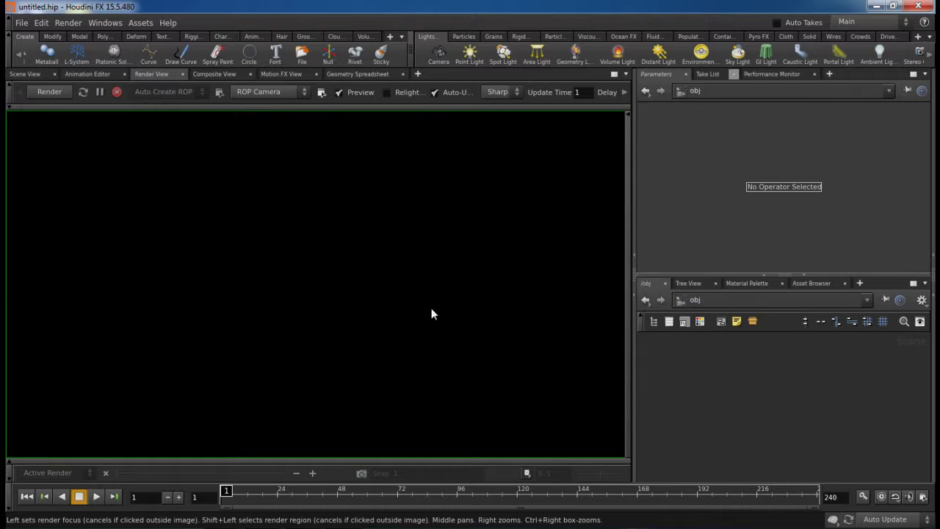
left_click(218, 75)
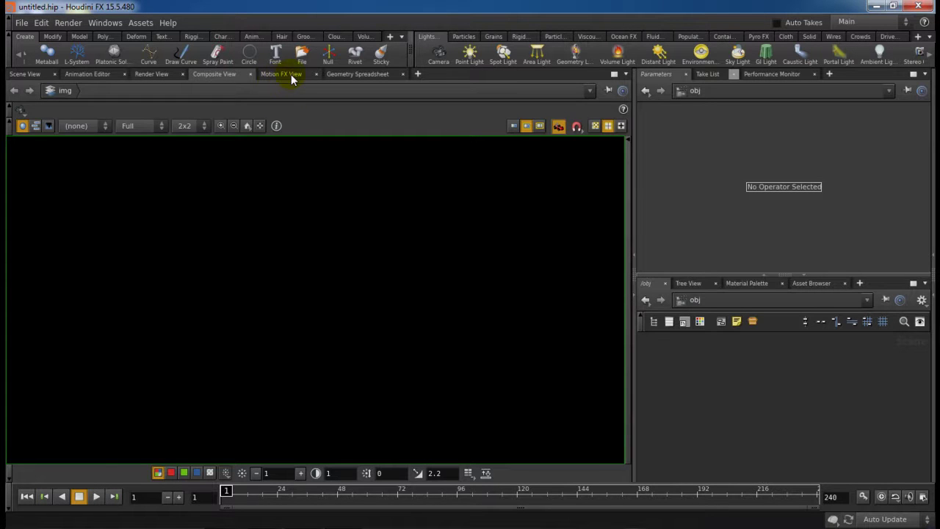
left_click(291, 75)
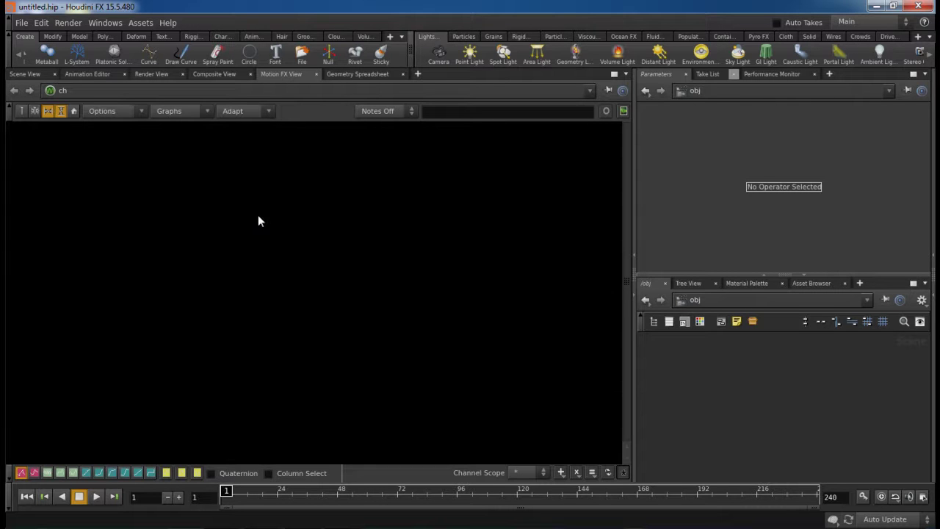
left_click(338, 75)
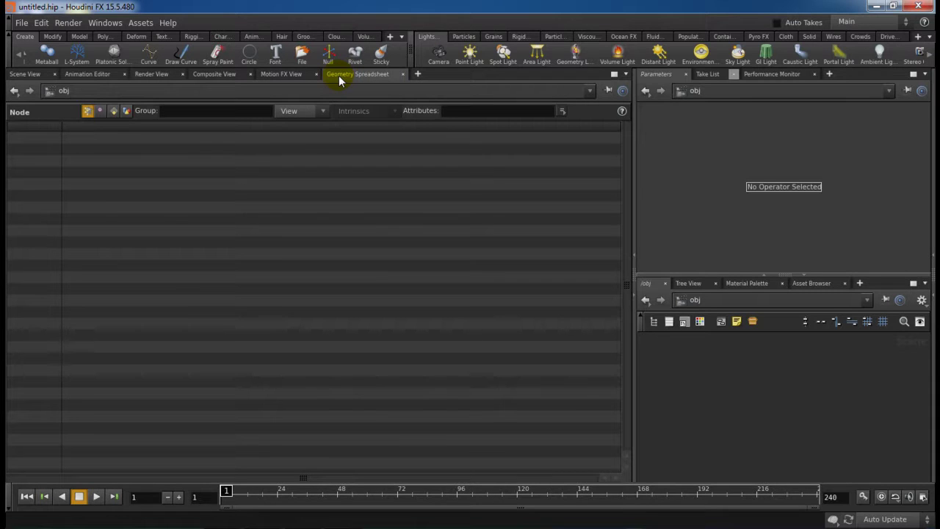
left_click(15, 76)
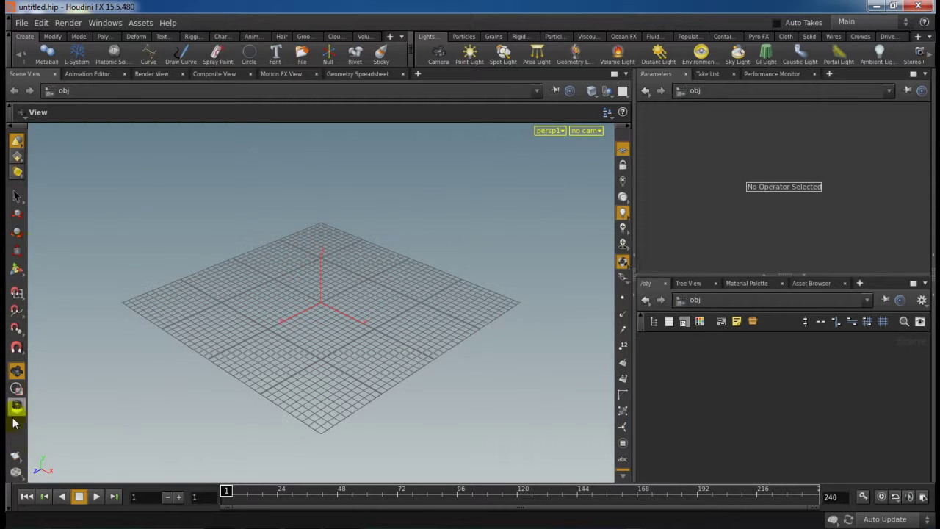
key("Escape")
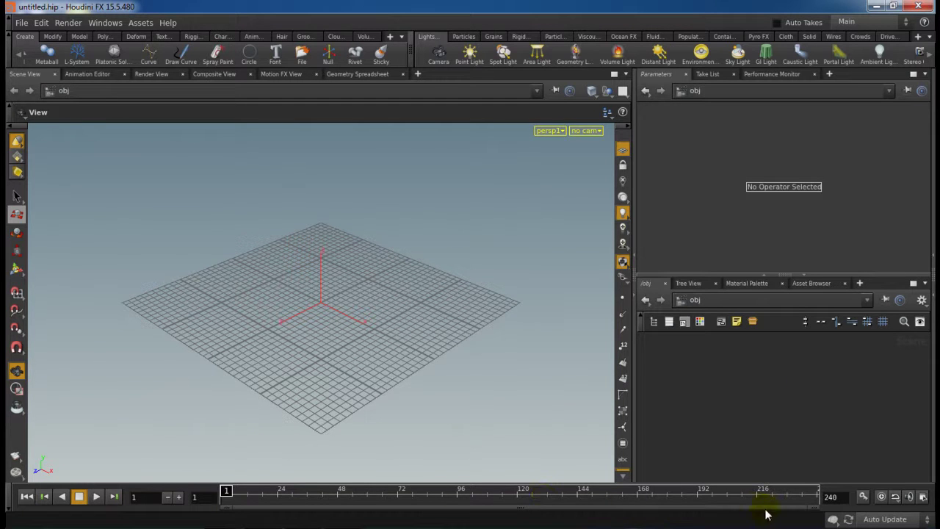
mouse_move(226, 495)
left_mouse_down()
mouse_move(315, 490)
mouse_move(794, 512)
left_mouse_up()
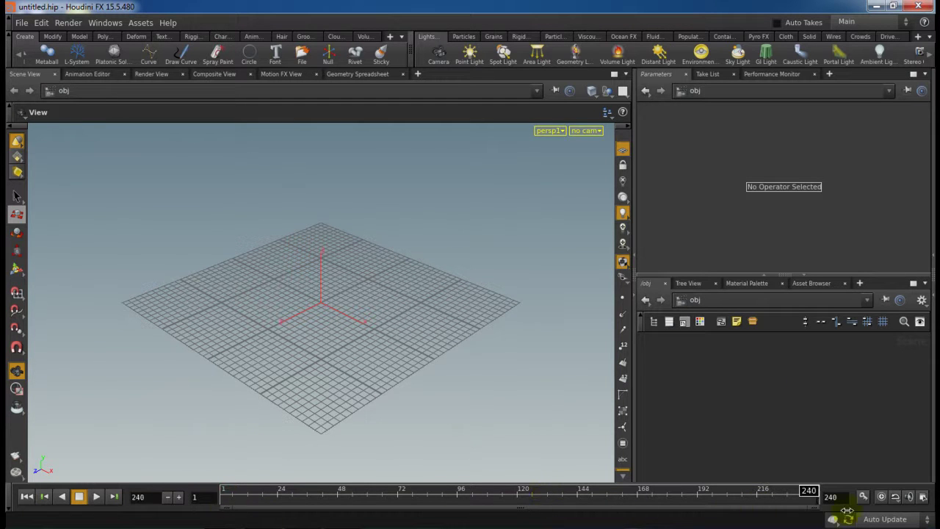
left_click(26, 497)
left_click(79, 497)
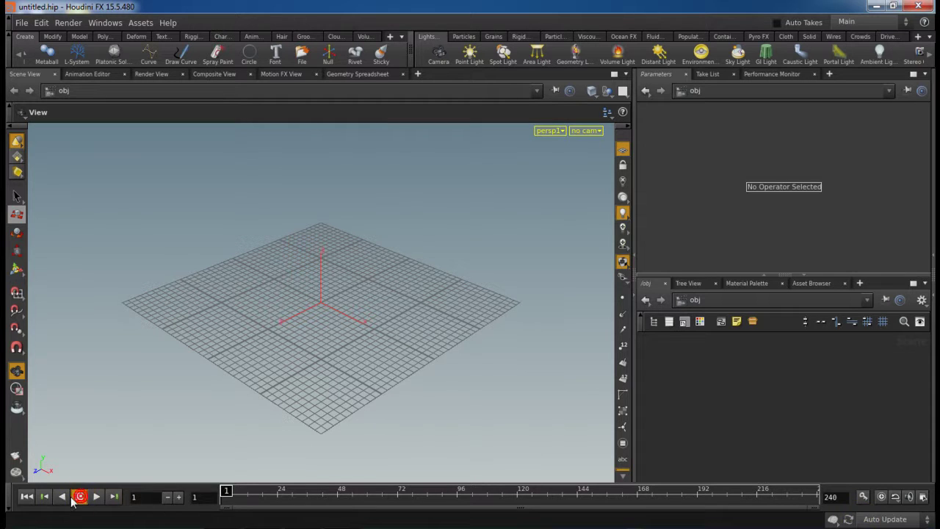
mouse_move(225, 492)
left_mouse_down()
mouse_move(300, 490)
mouse_move(196, 496)
left_mouse_up()
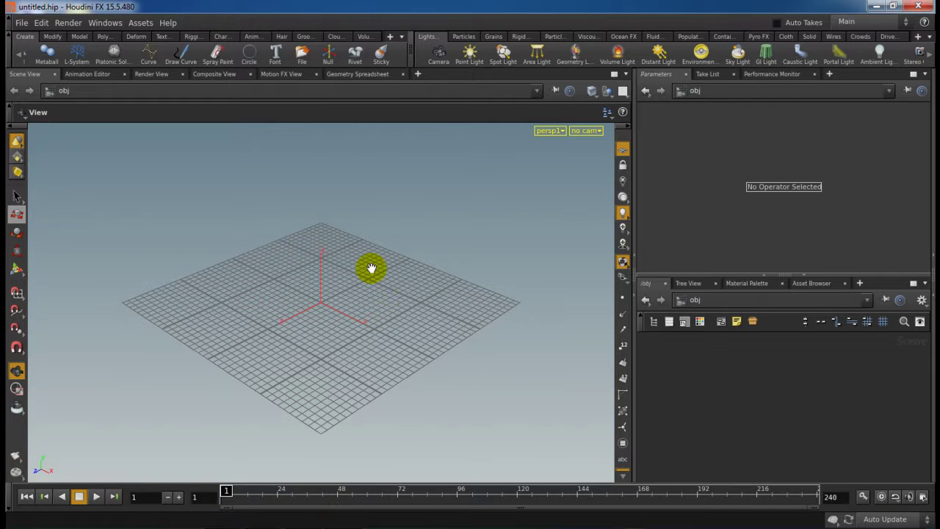
left_click(21, 55)
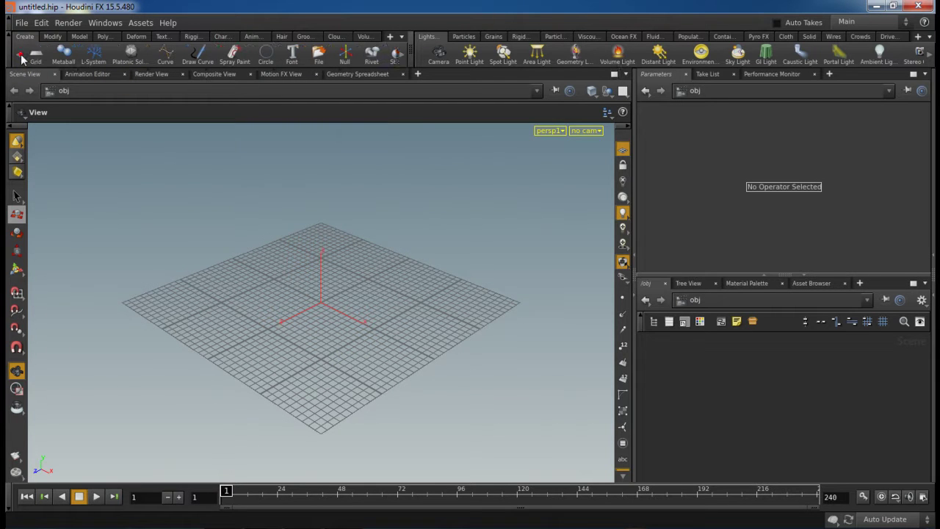
left_click(21, 55)
left_click(20, 55)
left_click(20, 55)
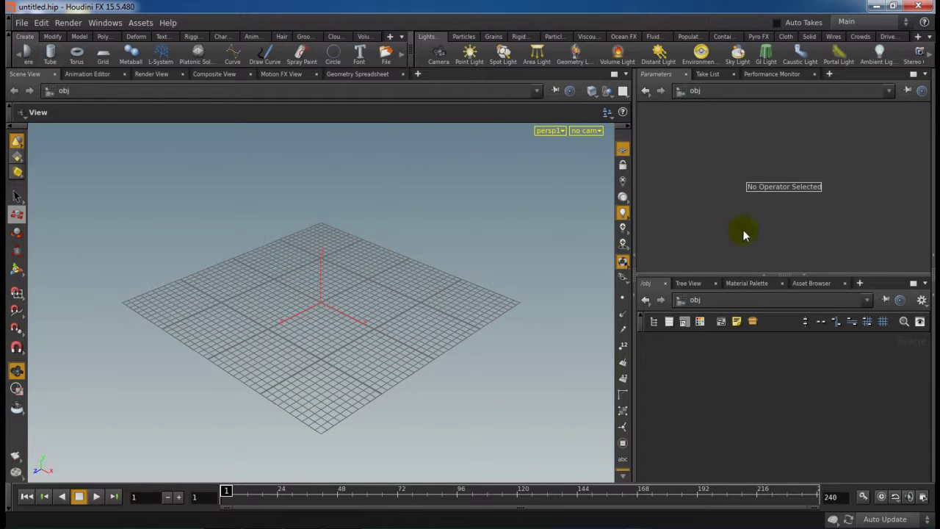
left_click(19, 58)
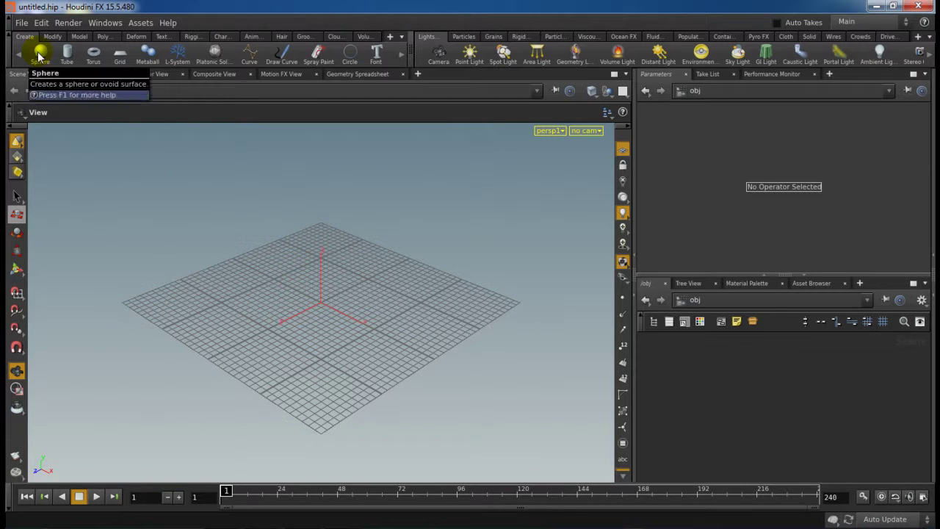
Step: Place a sphere with the Sphere tool on the grid at about -1.46, 0, -1.52
left_click(39, 54)
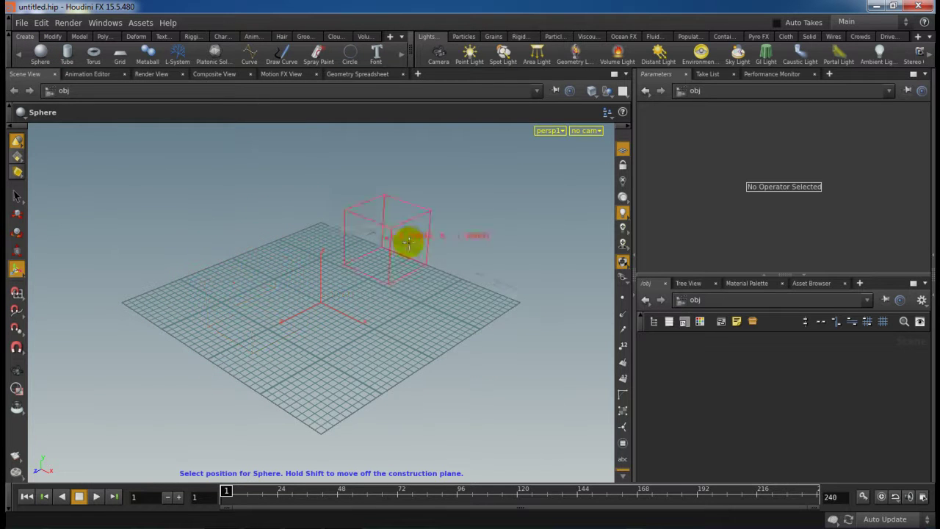
left_click(419, 248)
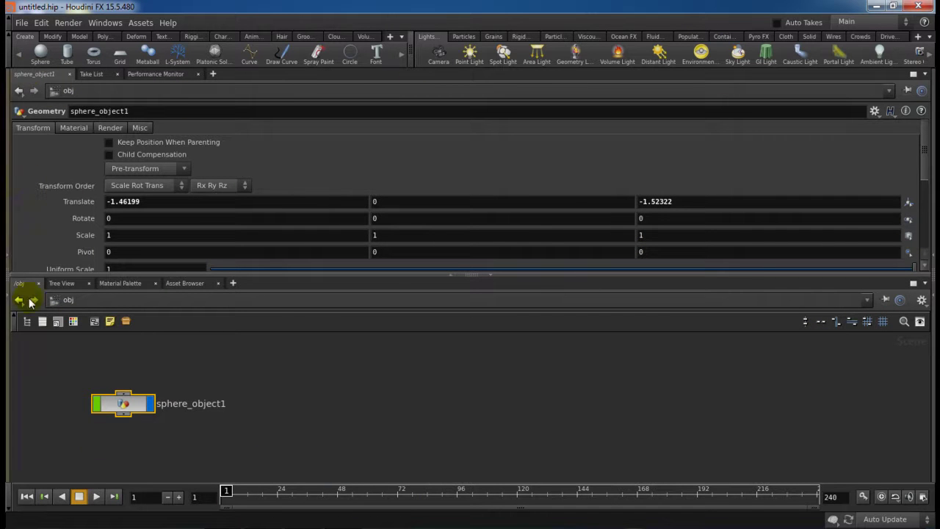
Step: Reopen the Scene View and resize pane dividers so sphere_object1's parameters and node show
mouse_move(7, 302)
left_mouse_down()
mouse_move(268, 268)
mouse_move(231, 260)
mouse_move(678, 287)
mouse_move(675, 279)
mouse_move(228, 269)
mouse_move(626, 280)
mouse_move(502, 294)
mouse_move(546, 294)
left_mouse_up()
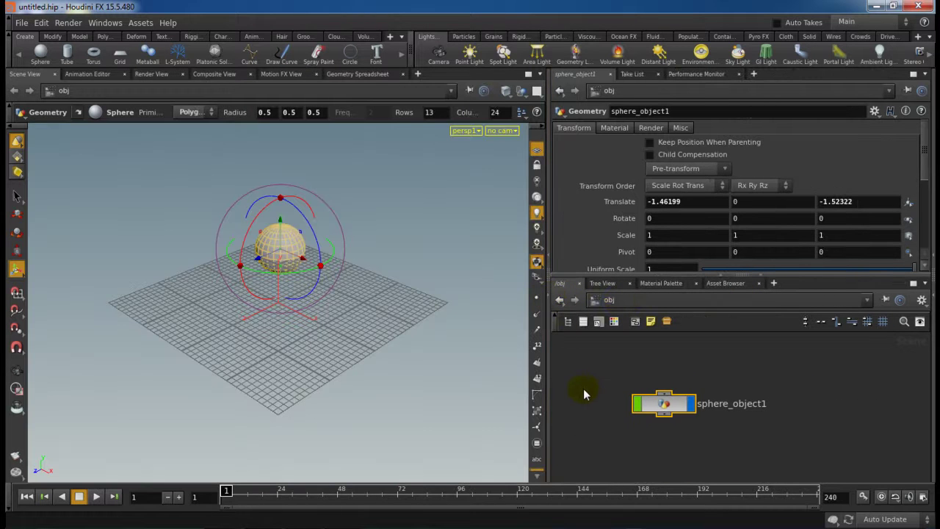
mouse_move(559, 277)
left_mouse_down()
mouse_move(560, 361)
mouse_move(589, 413)
left_mouse_up()
mouse_move(623, 379)
left_mouse_down()
mouse_move(624, 164)
mouse_move(623, 298)
left_mouse_up()
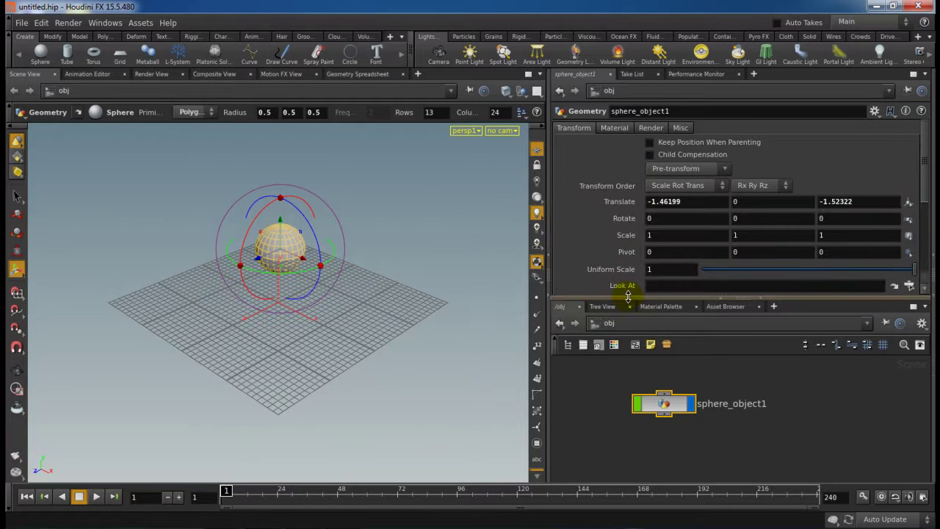
left_click(702, 303)
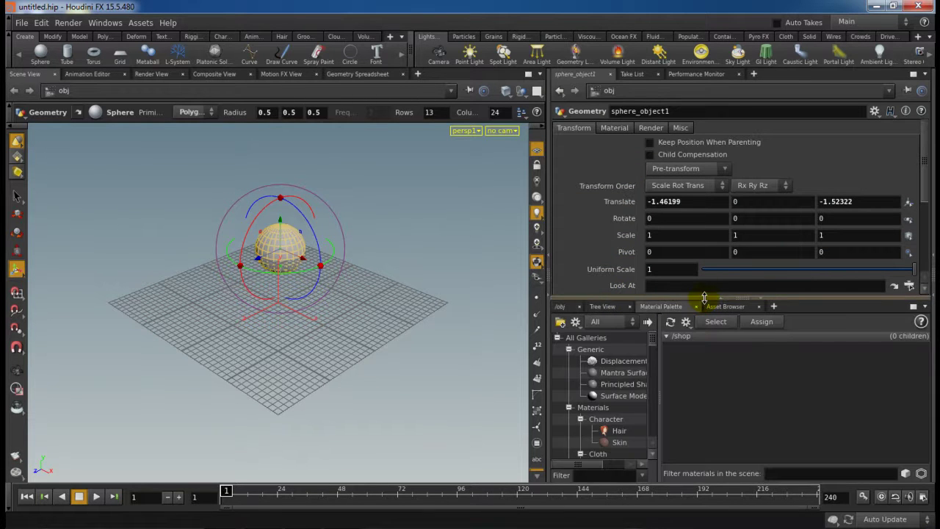
Step: Maximize the parameter pane, then the 3D view with Ctrl+B, restoring the layout each time
left_click(913, 74)
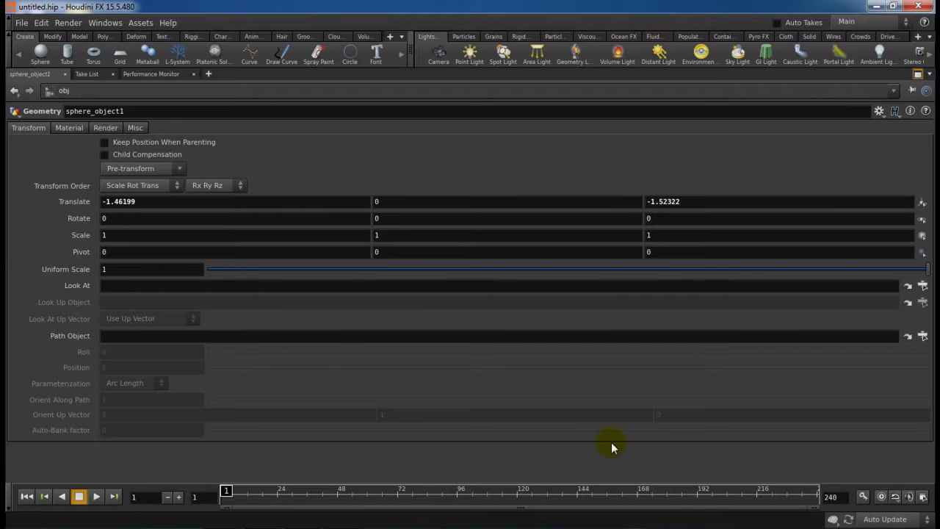
left_click(918, 76)
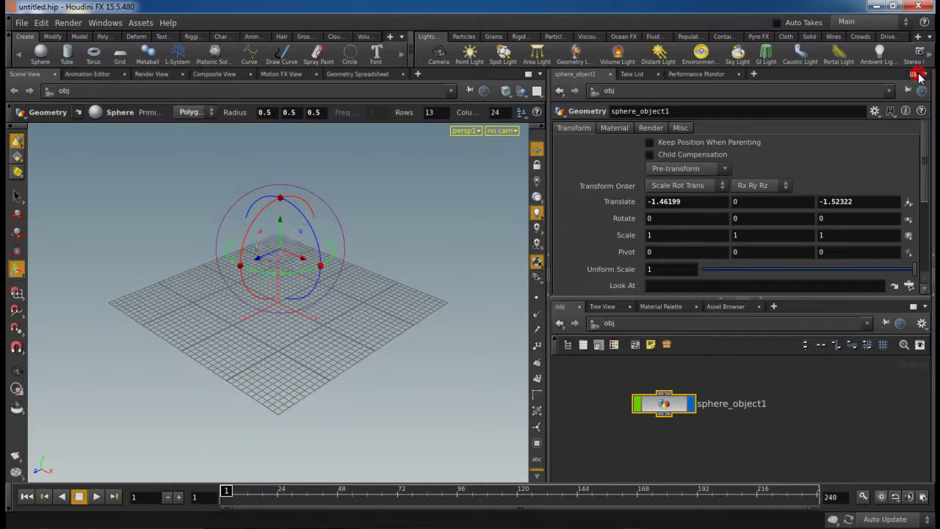
key("ctrl+b")
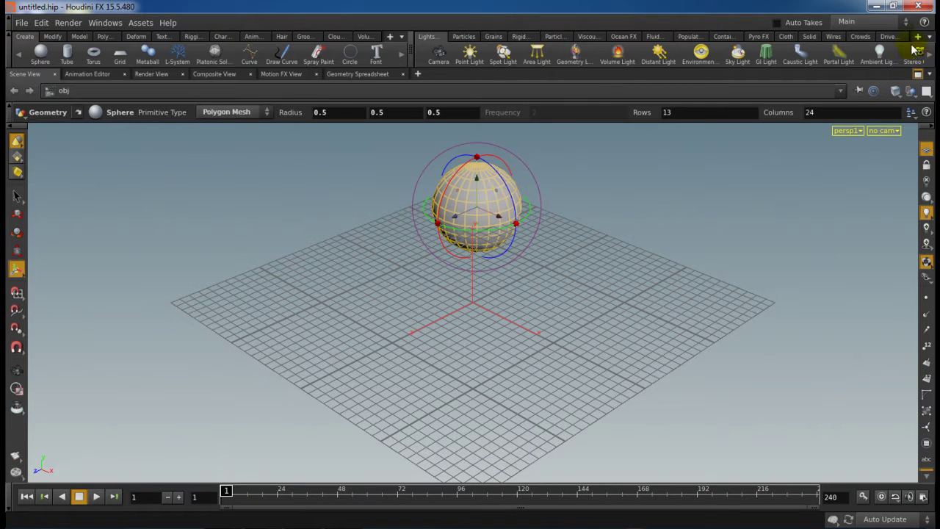
left_click(918, 75)
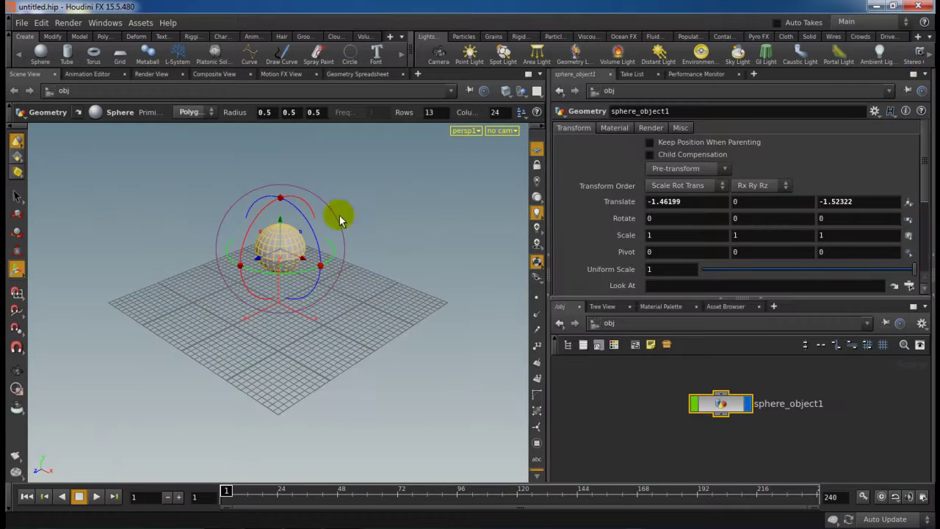